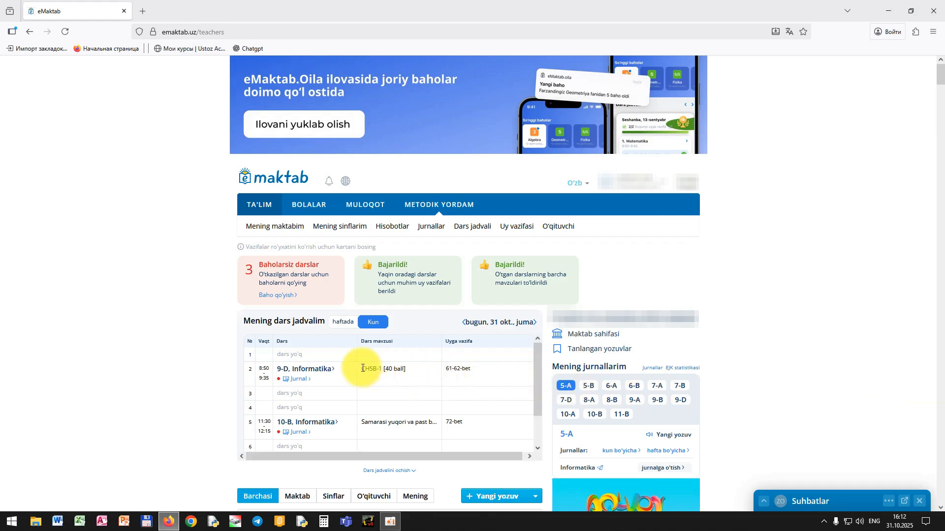
- Open the journal of today's 9-D Informatika lesson, whose topic is CHSB-1 [40 ball], from the day schedule
left_click_drag(360, 369, 409, 372)
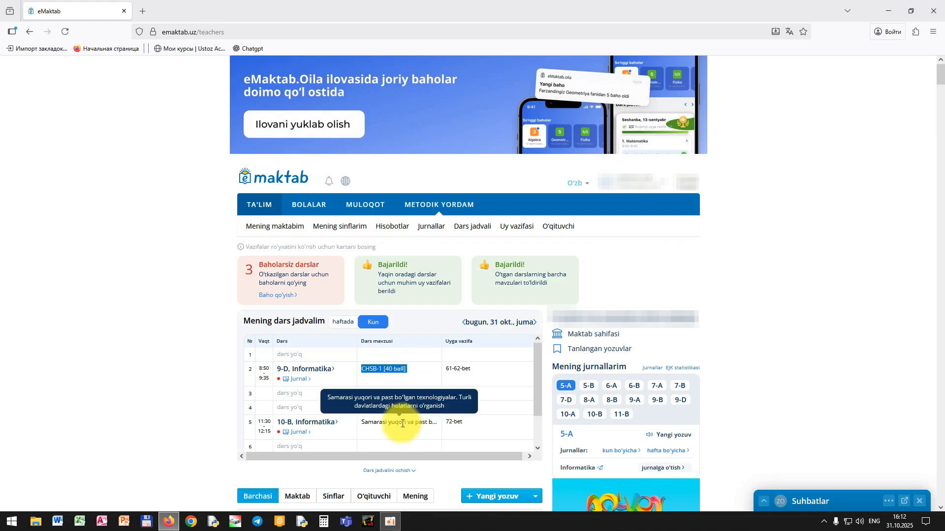
left_click(380, 369)
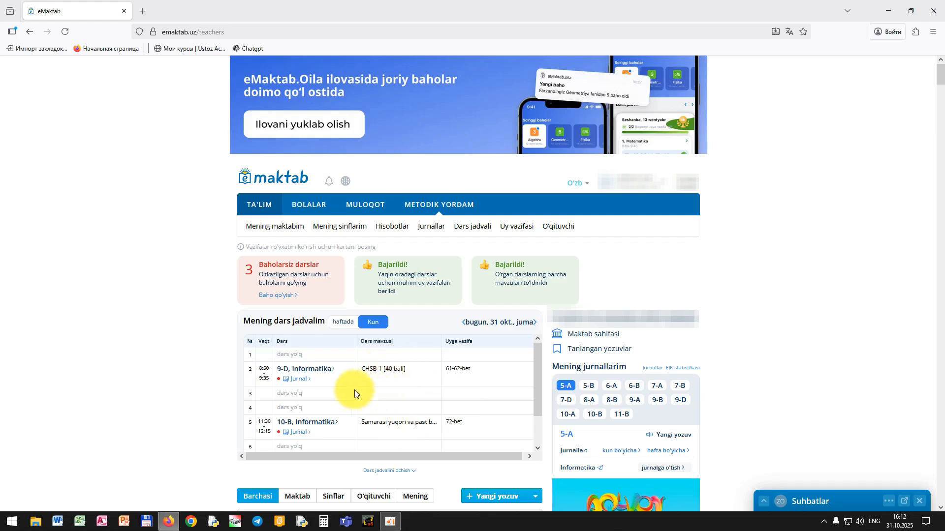
left_click(298, 380)
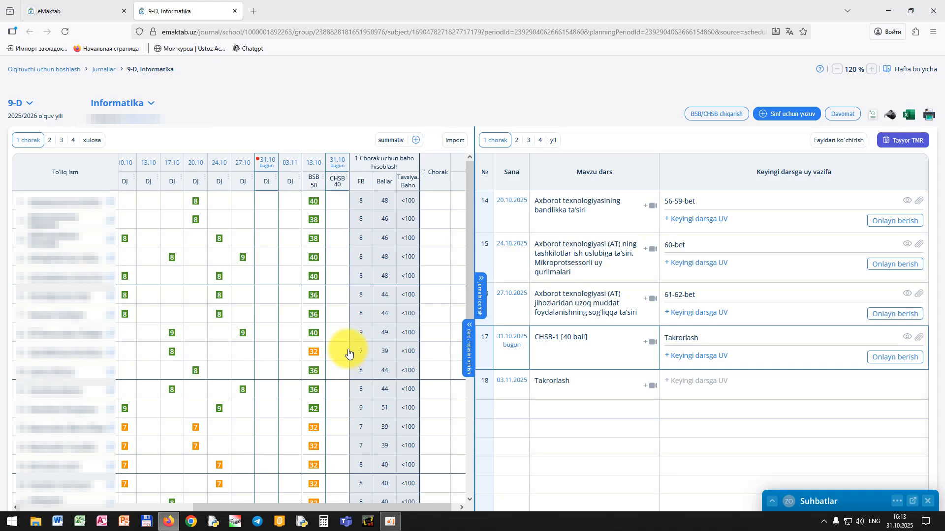
- Open homework UV-1 from the 31.10 lesson page and mark it as Bajarildi for all students at once
left_click(268, 164)
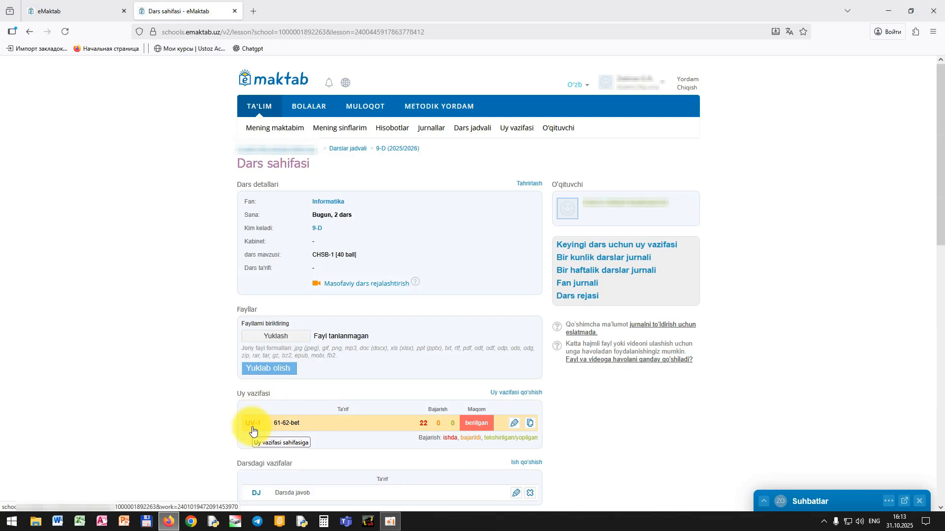
left_click(252, 430)
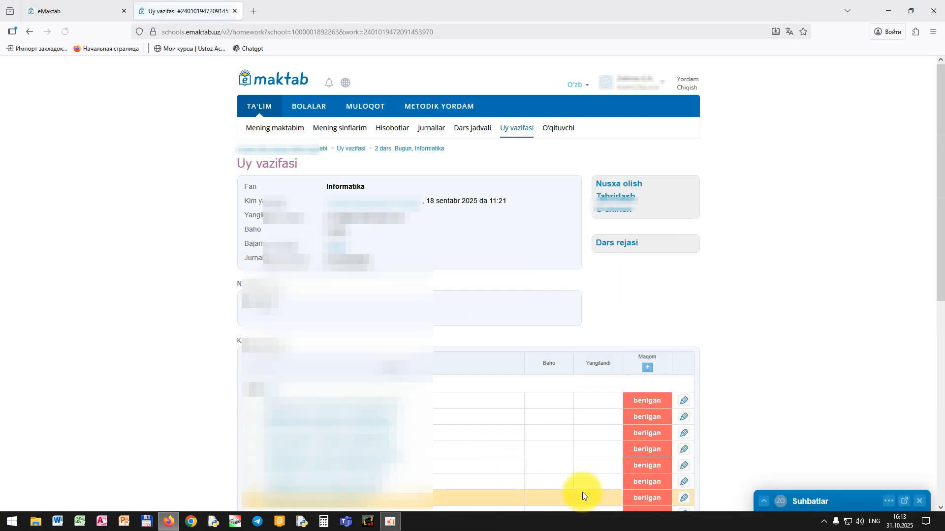
left_click(648, 368)
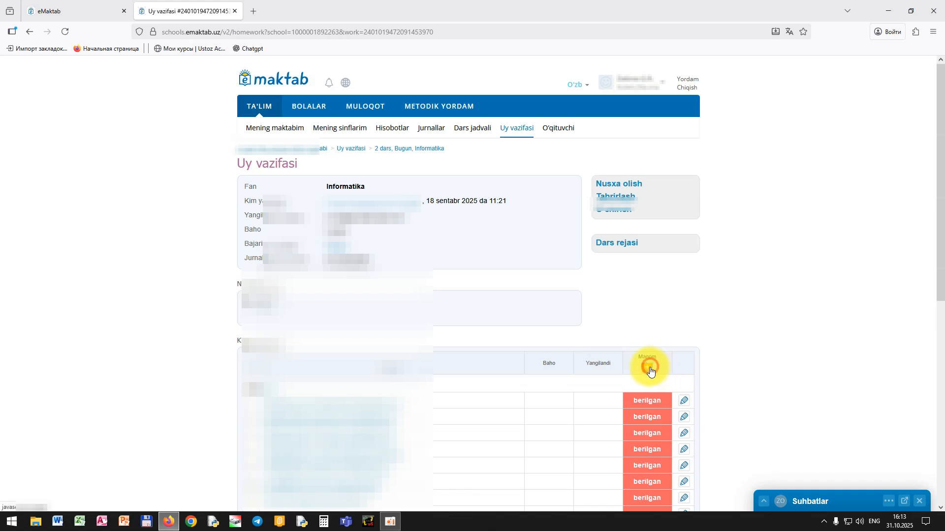
scroll(541, 452, "down", 4)
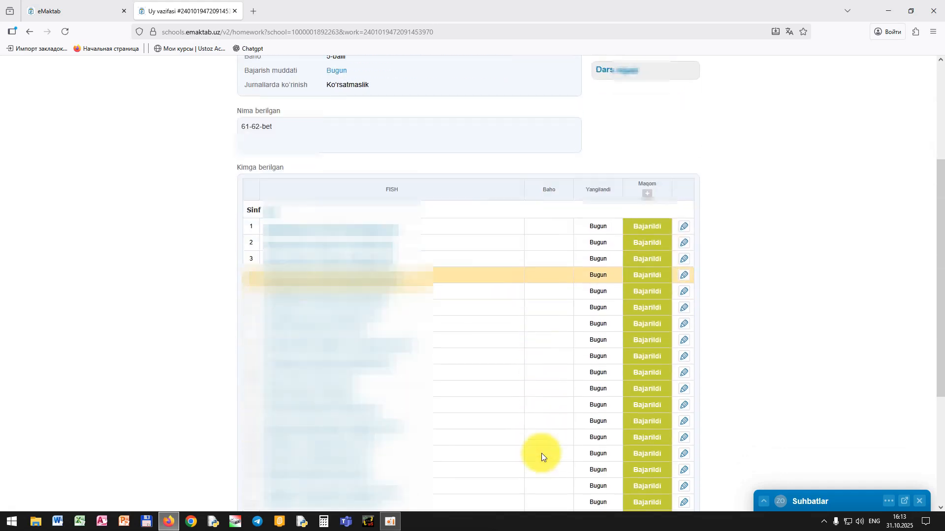
scroll(565, 413, "up", 1)
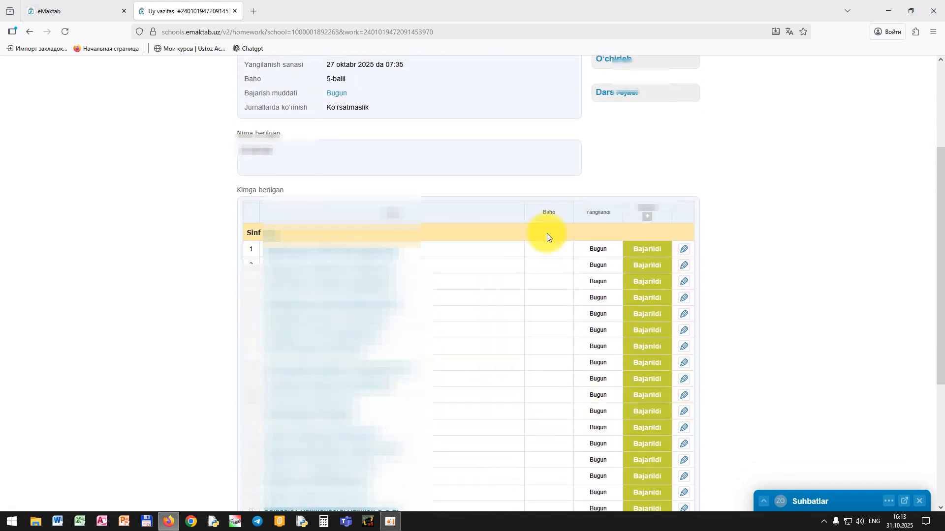
scroll(552, 371, "up", 3)
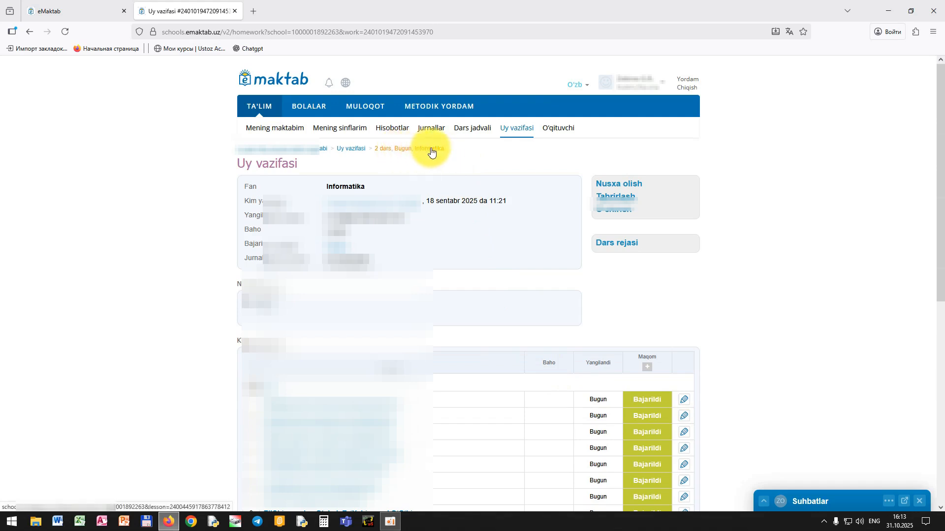
- Return to today's Informatika lesson page and open the subject journal (Fan jurnali)
left_click(416, 149)
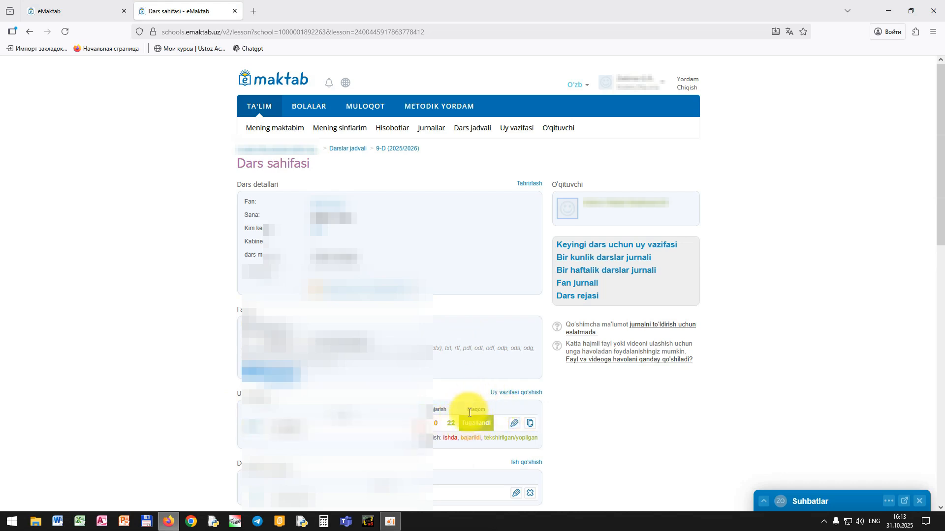
left_click(597, 285)
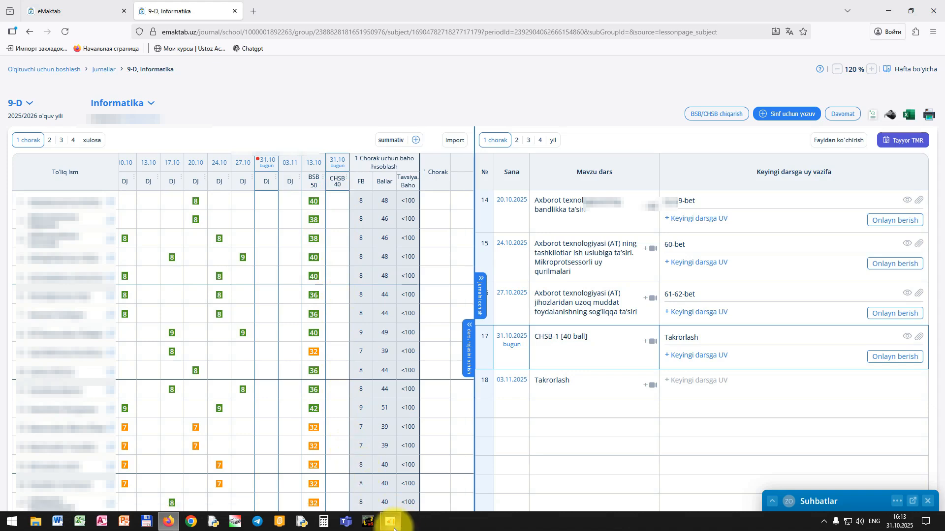
left_click(393, 525)
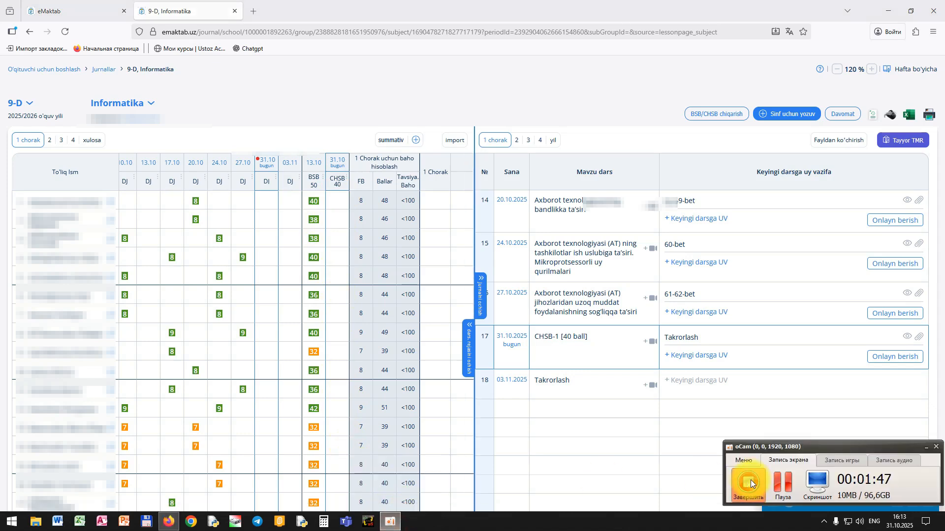
left_click(927, 447)
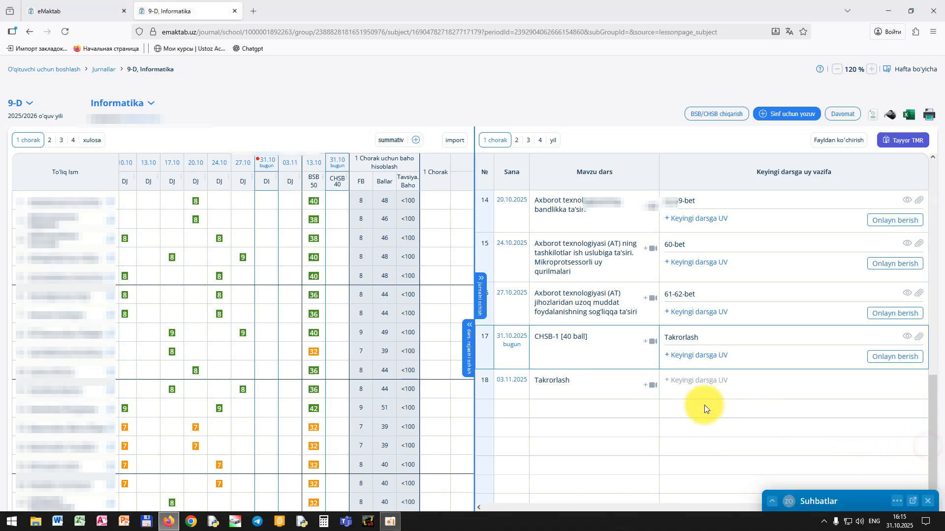
- Enter the CHSB 40 scores 34, 32, 30, 34 and 34 for students 1 to 5 in the 31.10 column
left_click(335, 204)
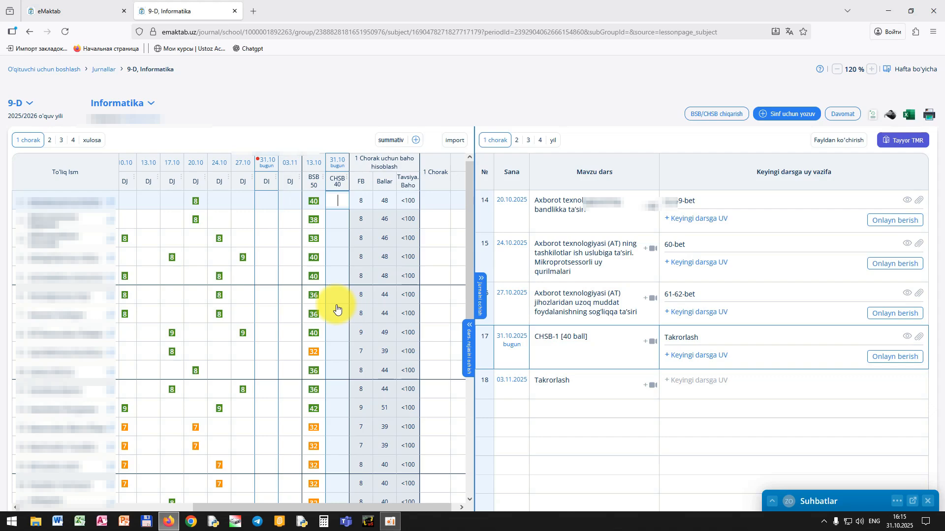
type("34")
key("Return")
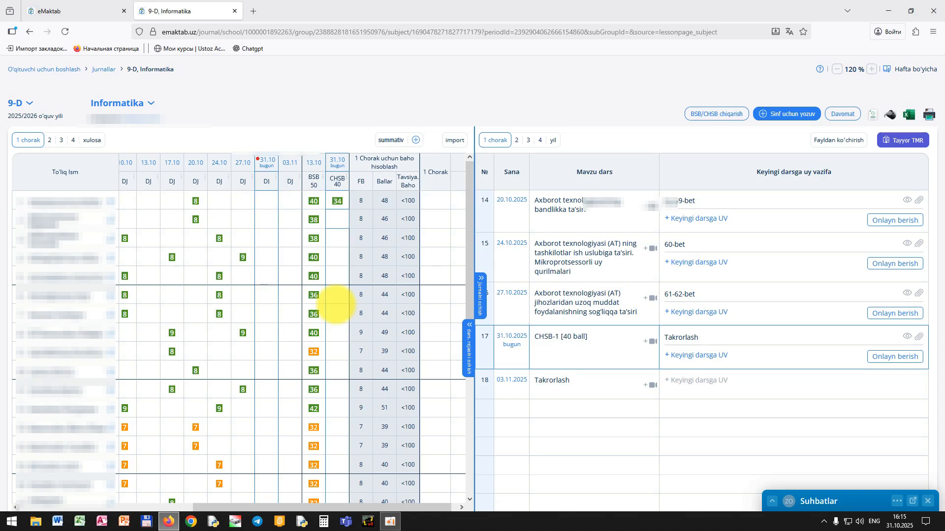
type("32")
key("Return")
type("30")
key("Return")
type("34")
key("Return")
type("34")
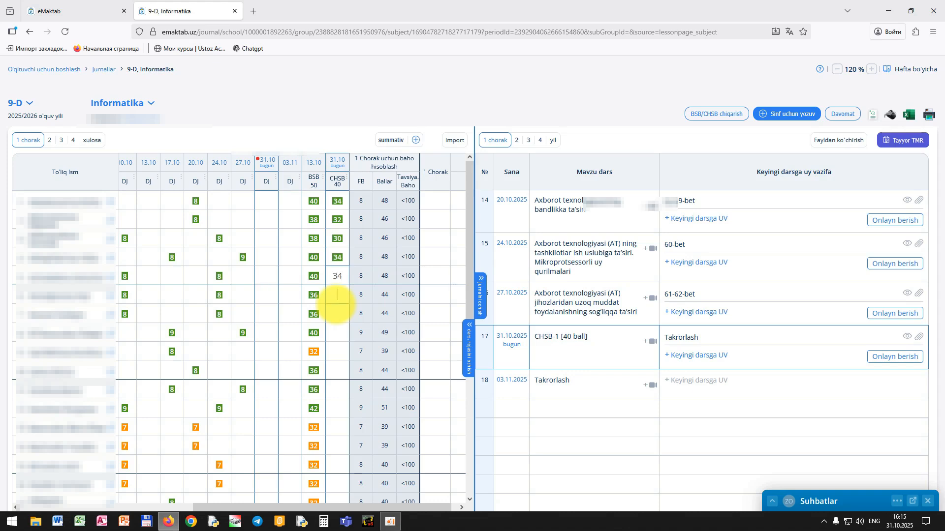
key("Return")
- Enter the CHSB 40 scores 32, 30, 36, 28, 32 and 28 for students 6 to 11
type("32")
key("Return")
type("30")
key("Return")
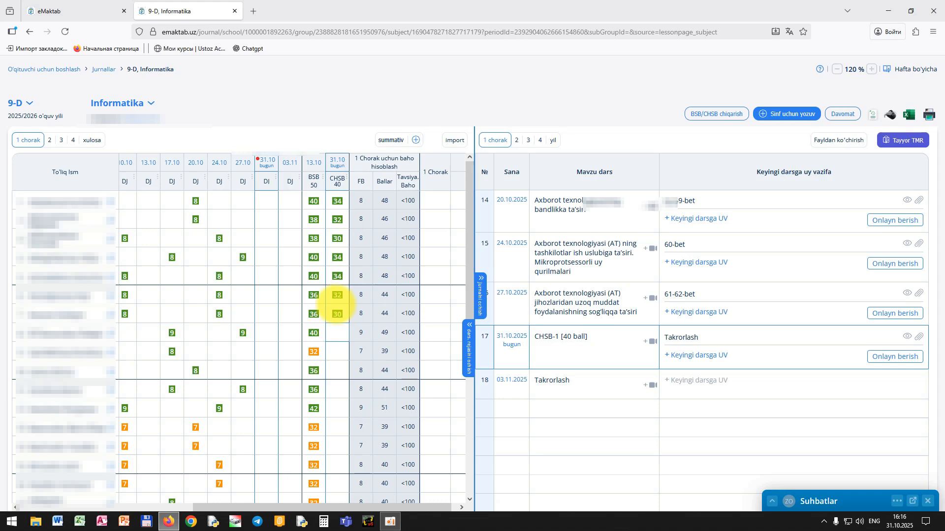
type("36")
key("Return")
type("28")
key("Return")
type("32")
key("Return")
type("28")
key("Return")
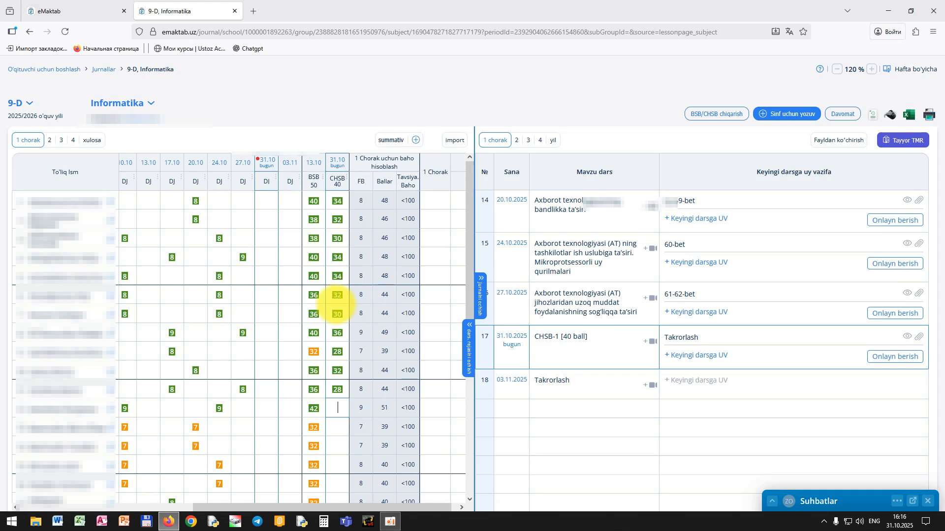
- Enter the CHSB 40 scores 35, 26, 26, 30 and 32 for students 12 to 16
type("35")
key("Return")
type("26")
key("Return")
type("26")
key("Return")
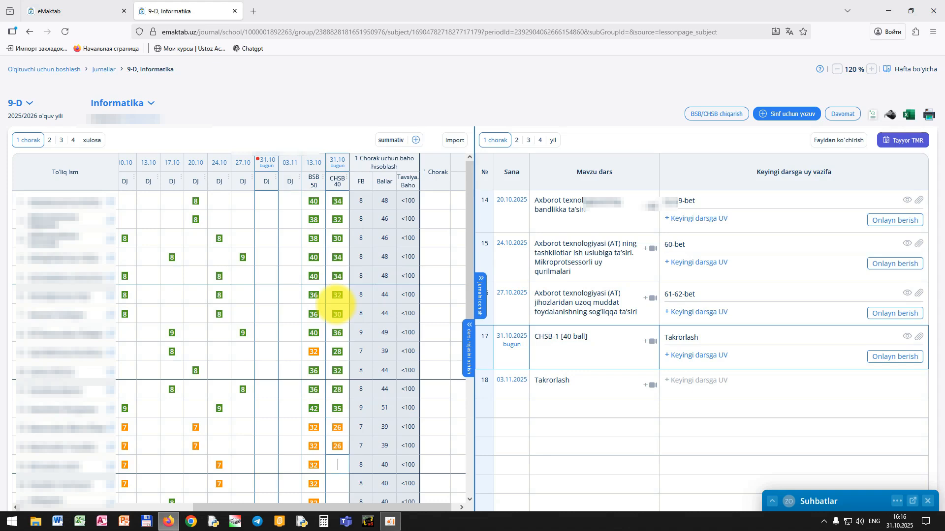
type("30")
key("Return")
type("32")
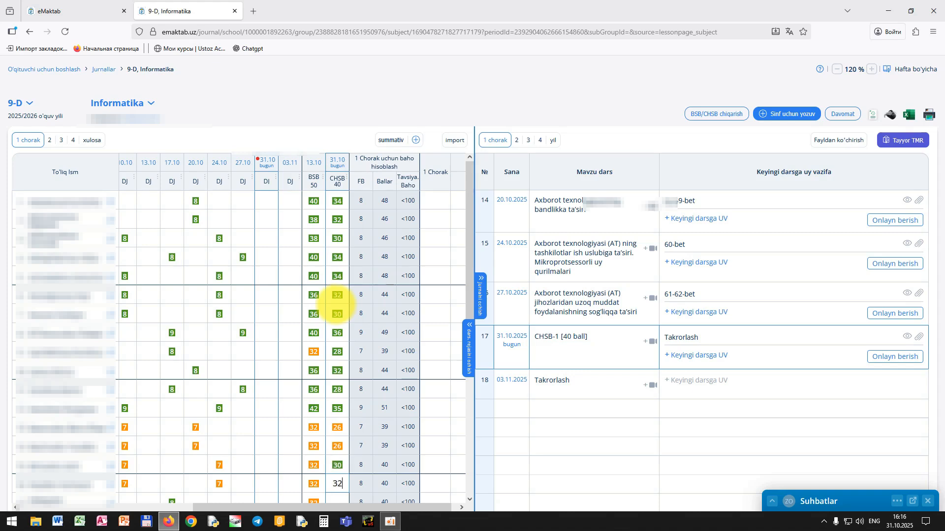
key("Return")
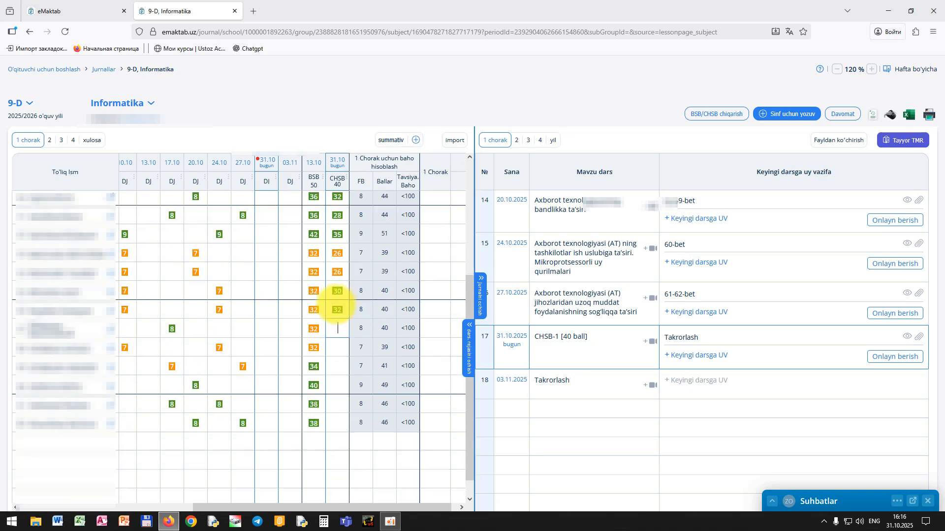
- Enter the CHSB 40 scores 32, 28 and 30 for students 17 to 19
type("32")
key("Return")
type("28")
key("Return")
type("3")
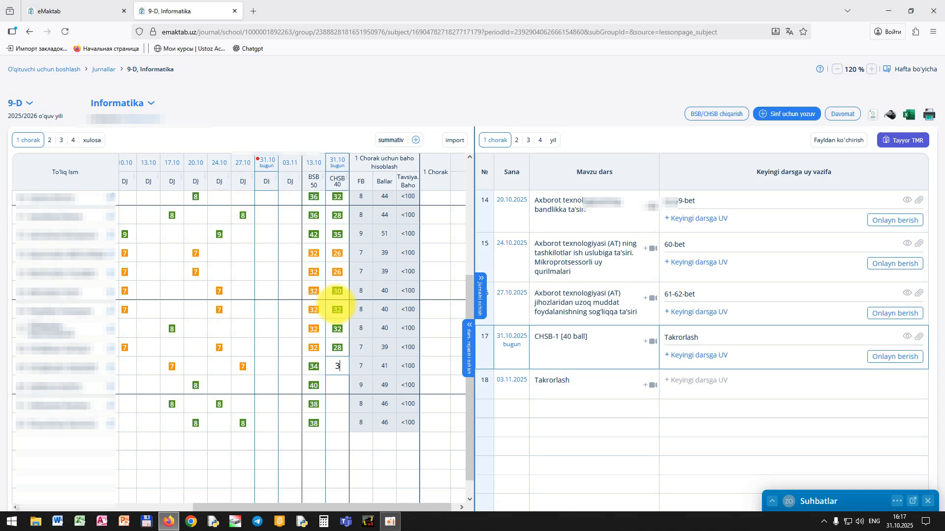
type("0")
key("Return")
- Enter the CHSB 40 scores 32, 32 and 34 for the last three students, 20 to 22
type("32")
key("Return")
type("32")
key("Return")
type("3")
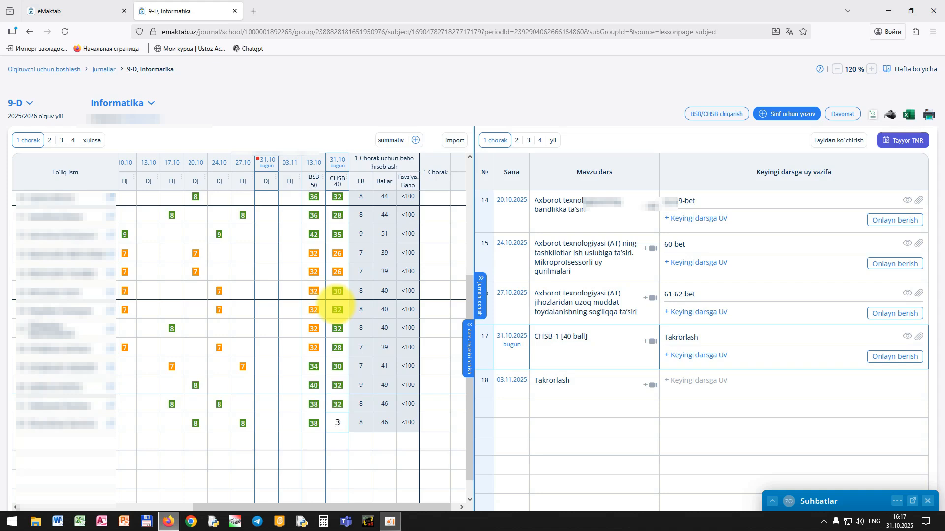
type("2")
key("BackSpace")
type("4")
key("Return")
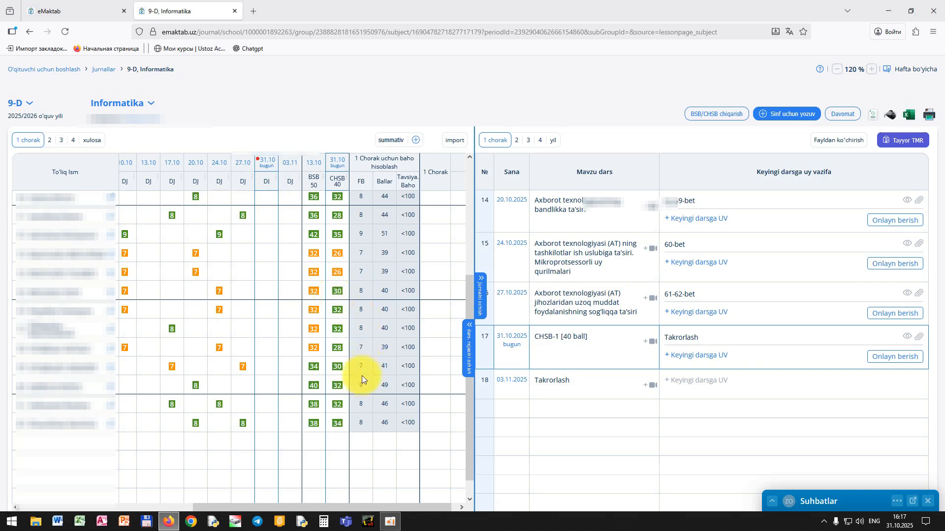
- Check the entered scores, open the 31.10 lesson page and mark the lesson as held (Dars o'tildi)
scroll(351, 418, "up", 4)
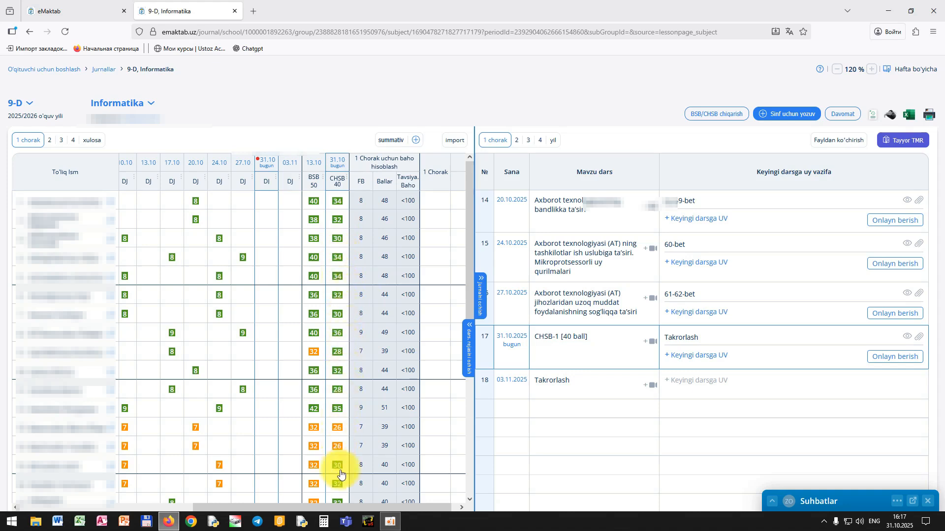
scroll(341, 475, "down", 4)
scroll(338, 450, "up", 4)
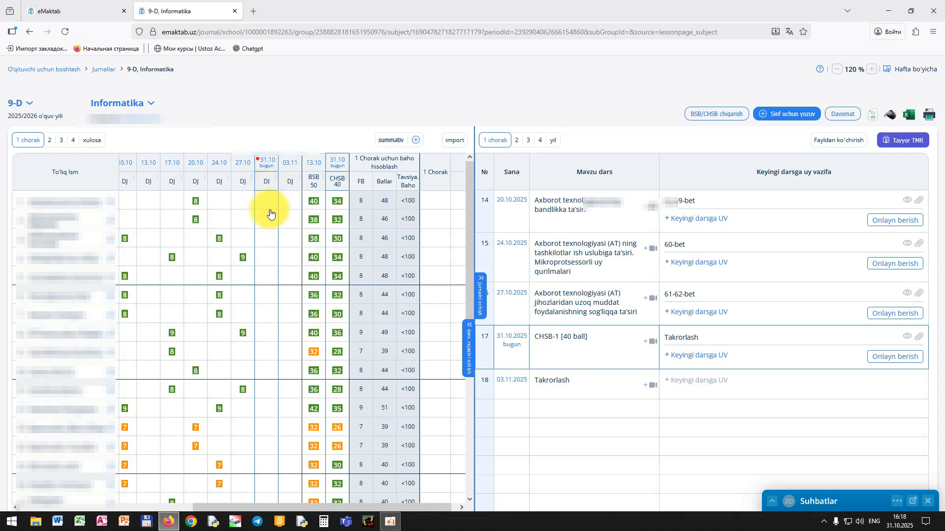
scroll(269, 344, "down", 3)
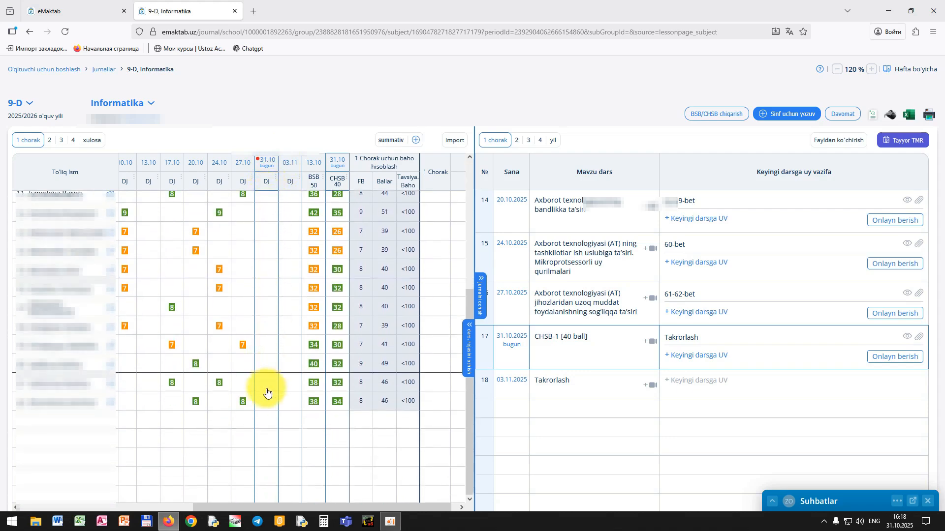
scroll(270, 236, "up", 3)
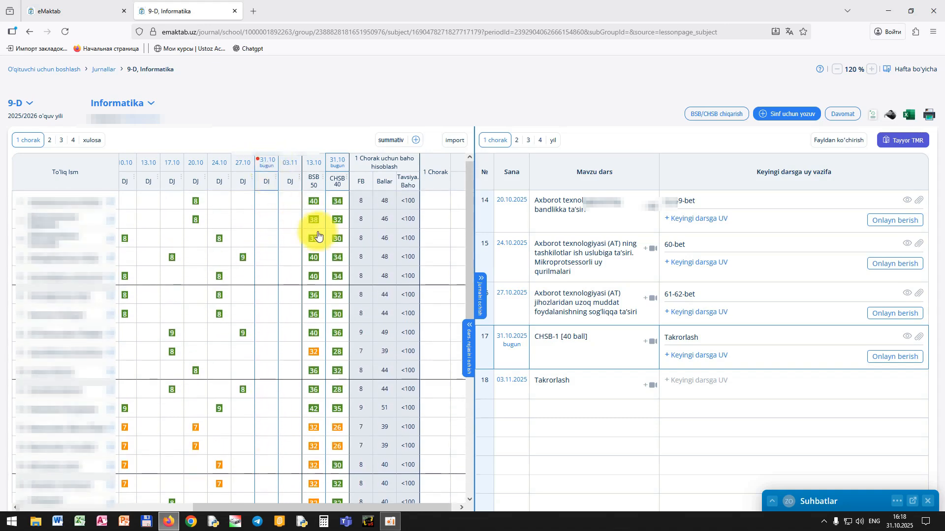
left_click(270, 163)
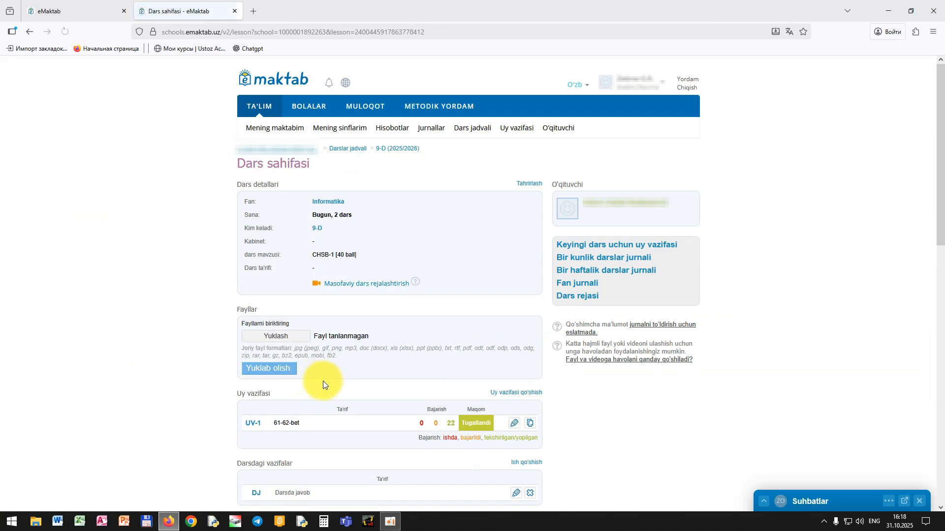
scroll(353, 410, "down", 4)
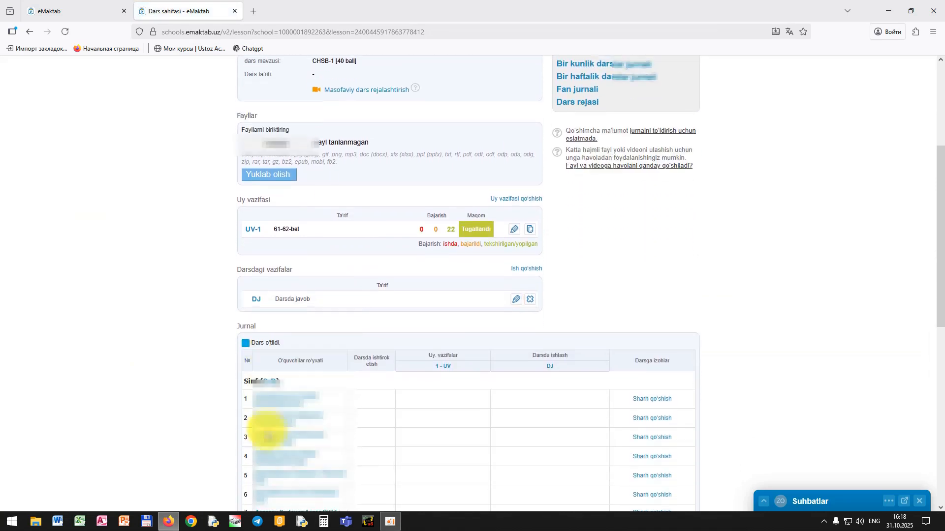
left_click(245, 337)
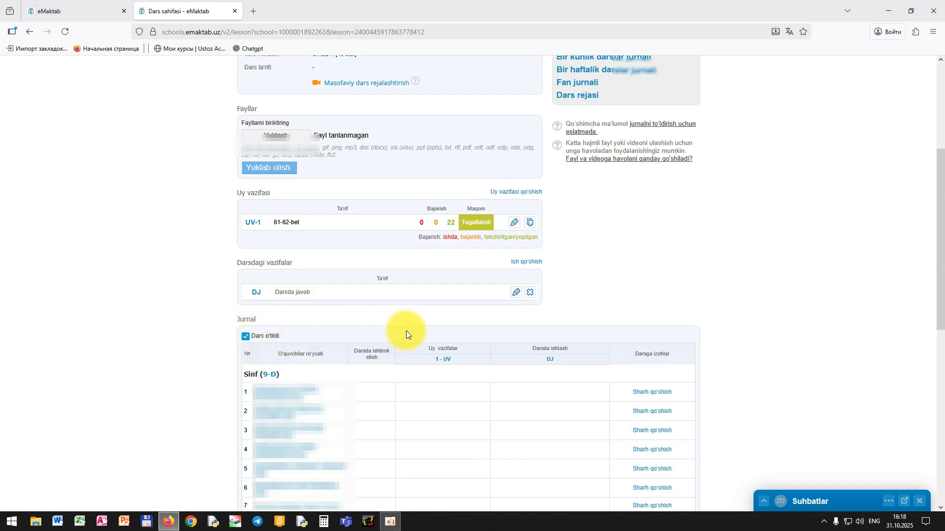
- Reopen the subject journal (Fan jurnali) and examine the 1 Chorak points (Ballar) and recommended grades (Tavsiya. Baho)
scroll(406, 331, "up", 1)
left_click(578, 134)
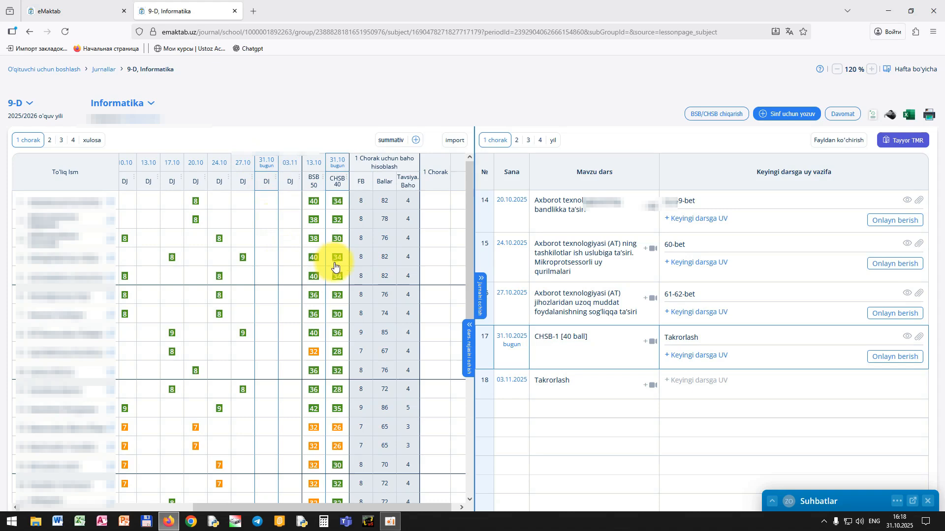
scroll(330, 319, "down", 3)
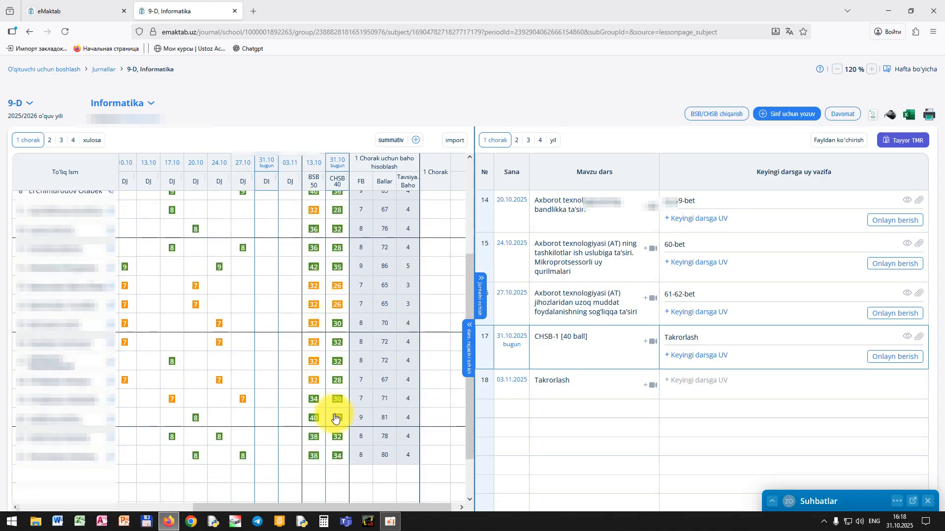
scroll(335, 416, "up", 3)
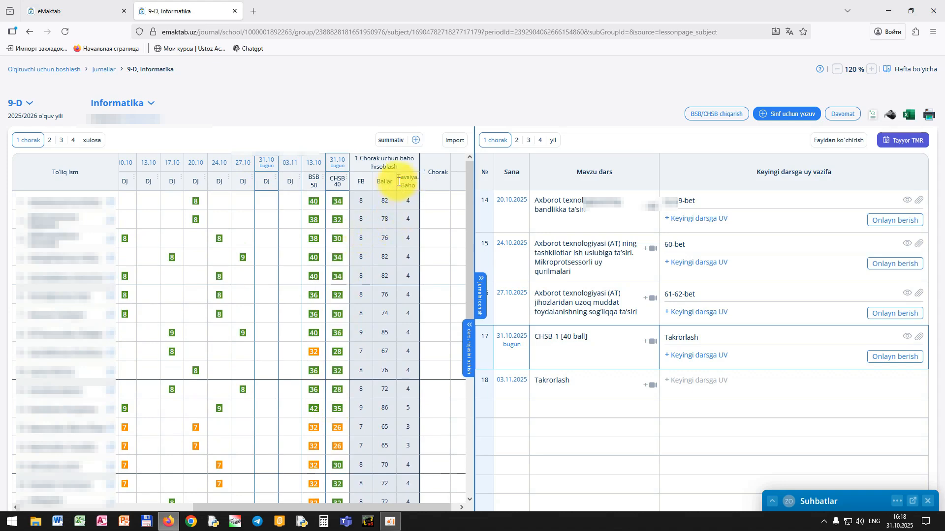
double_click(380, 200)
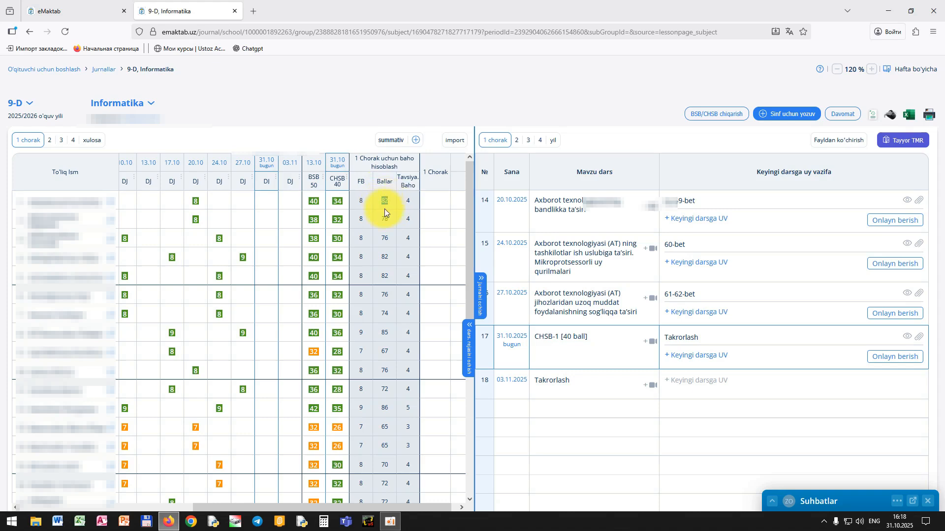
- Examine the first student's BSB 50, CHSB 40, FB, Ballar and Tavsiya. Baho values, and review the points and recommended grades of the whole class
left_click(386, 202)
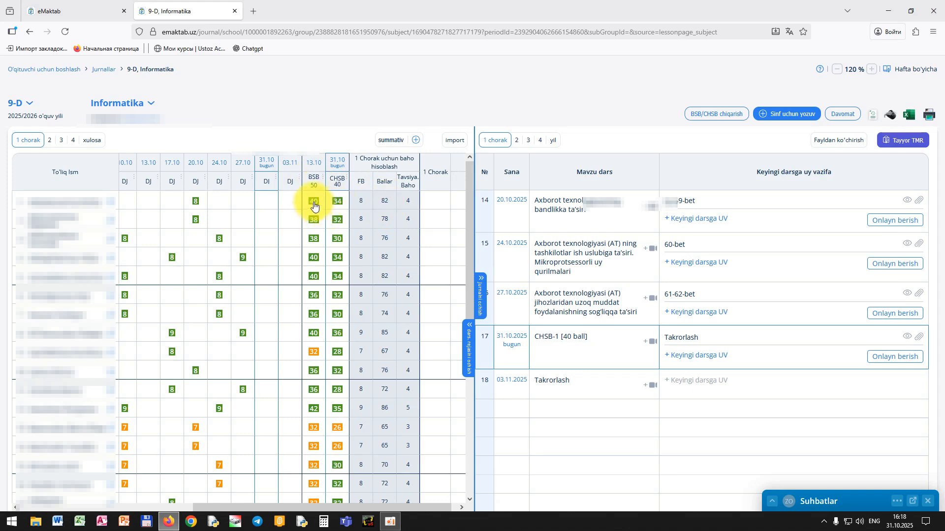
left_click(313, 202)
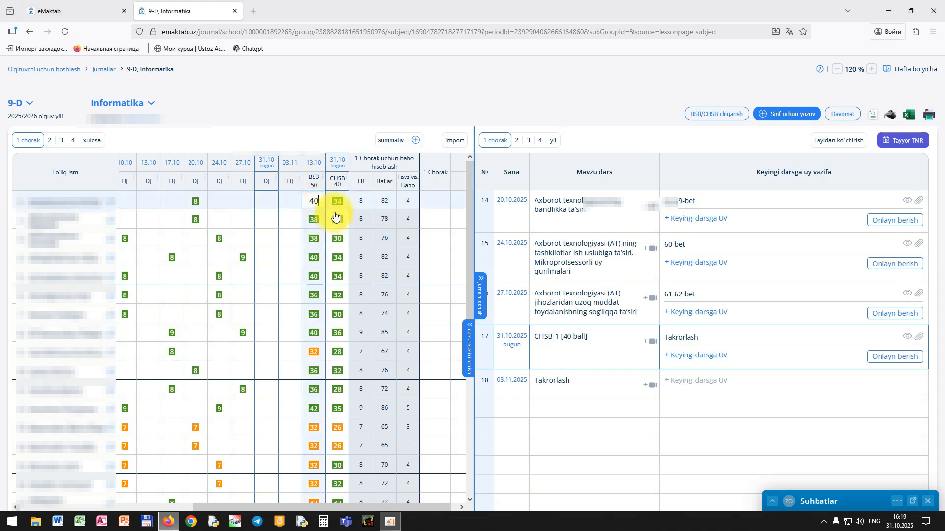
double_click(360, 201)
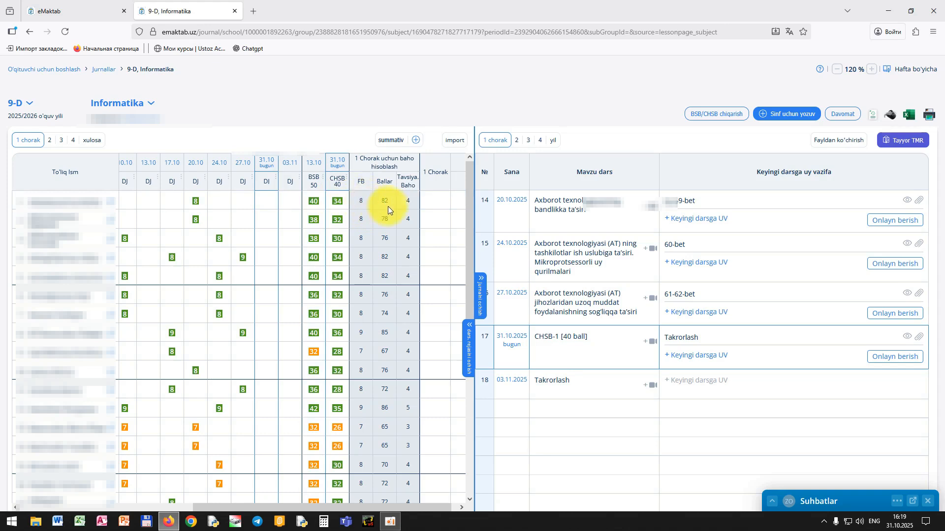
double_click(383, 206)
left_click(388, 203)
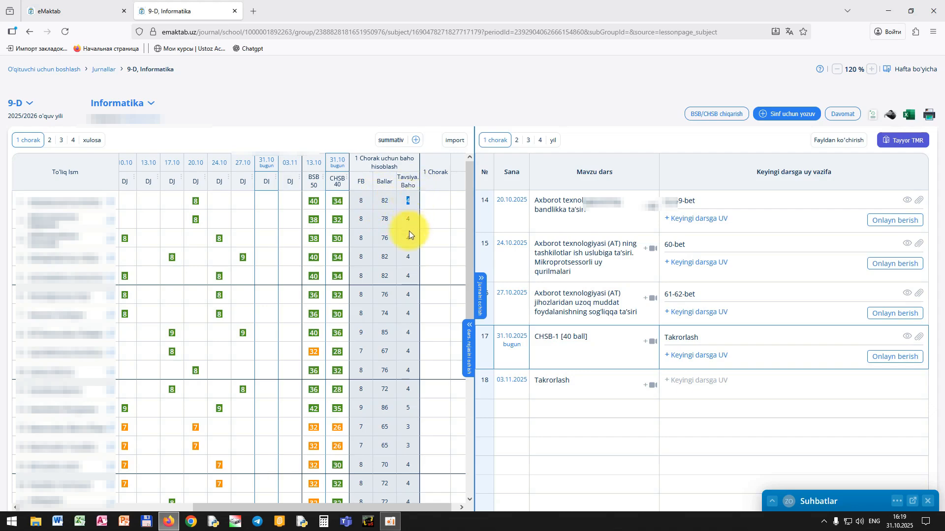
left_click(412, 202)
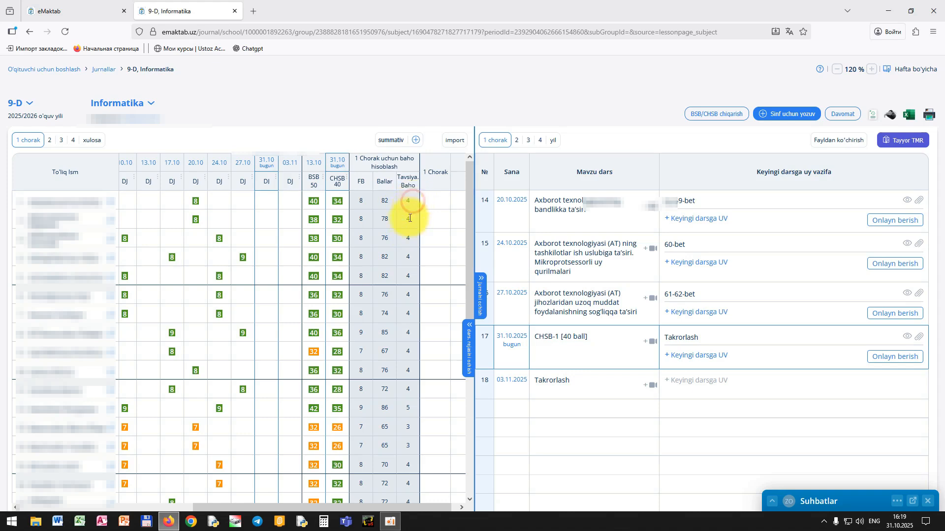
scroll(399, 396, "down", 5)
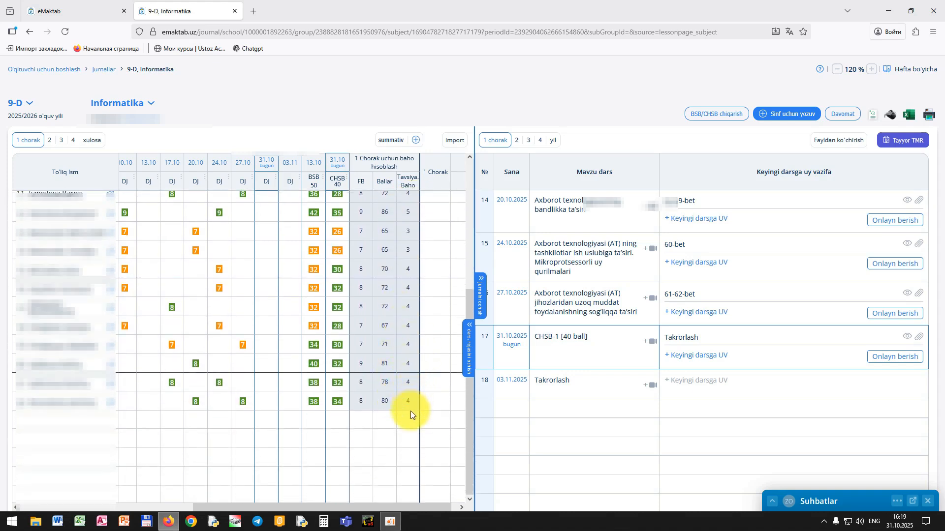
scroll(418, 318, "up", 3)
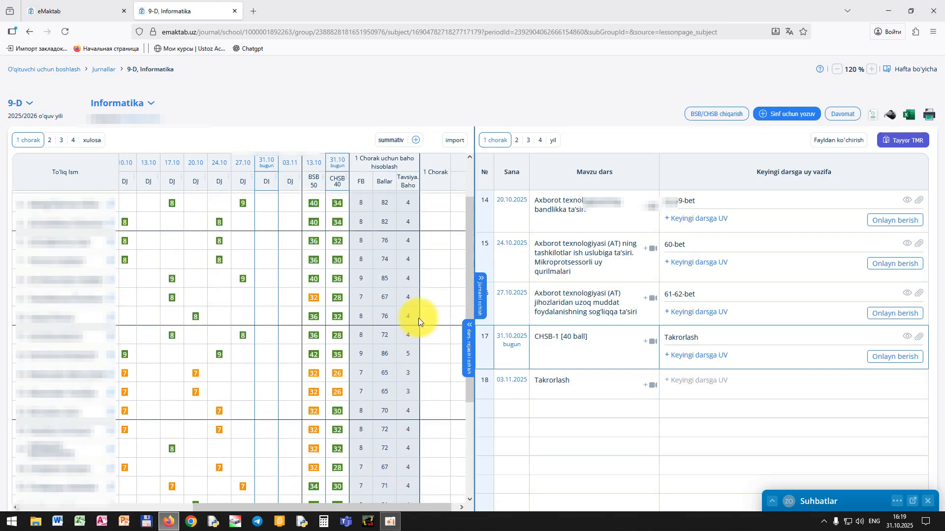
scroll(411, 344, "up", 1)
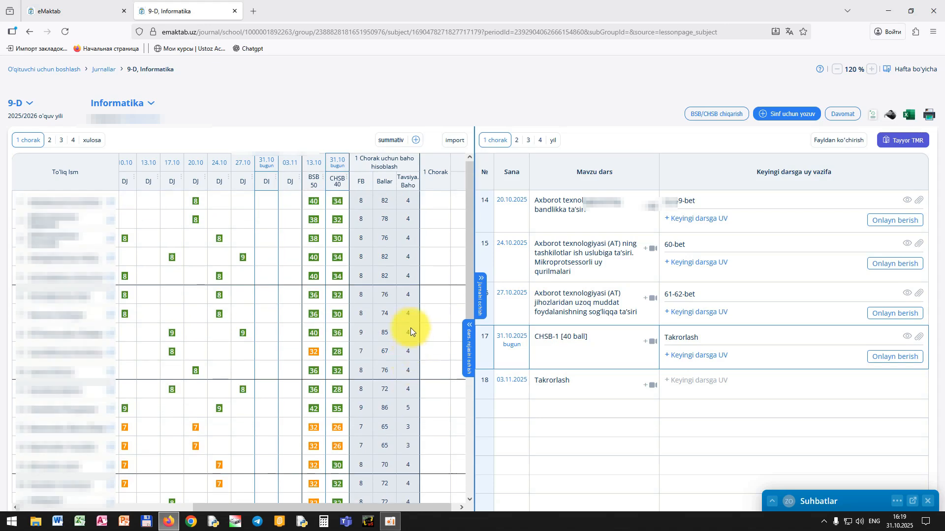